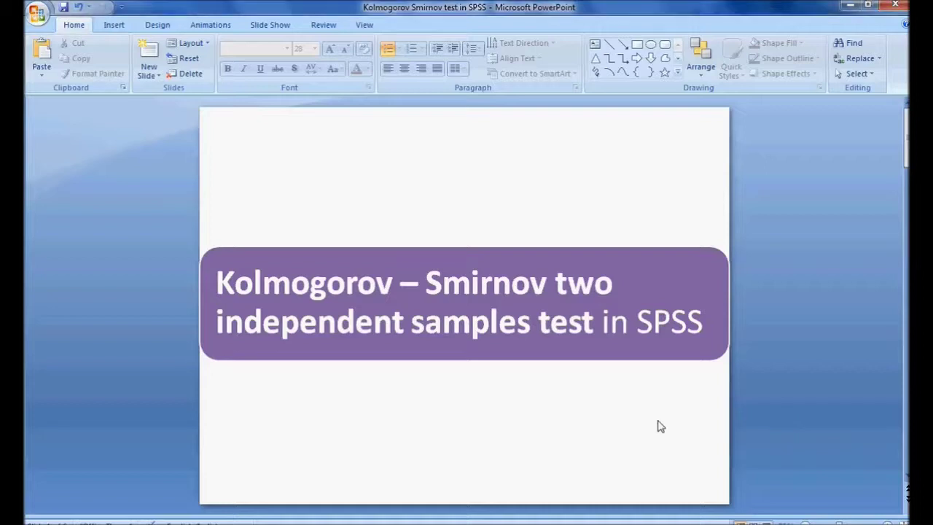
# Step: Scroll to the slide stating that the Kolmogorov–Smirnov test is a nonparametric test
pyautogui.scroll(-1, 658, 424)
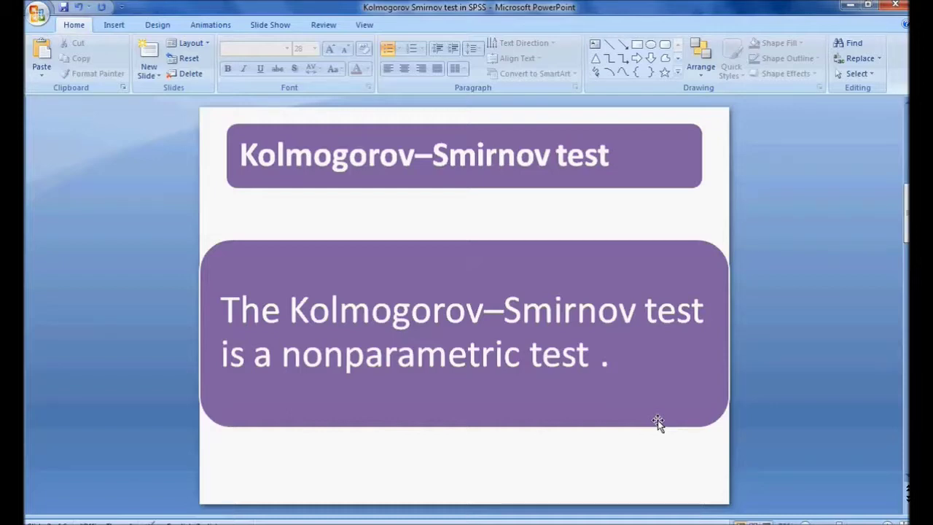
# Step: Advance two slides to the newspaper survey Example, then bring up Word's Readers Perception table
pyautogui.press('pagedown')
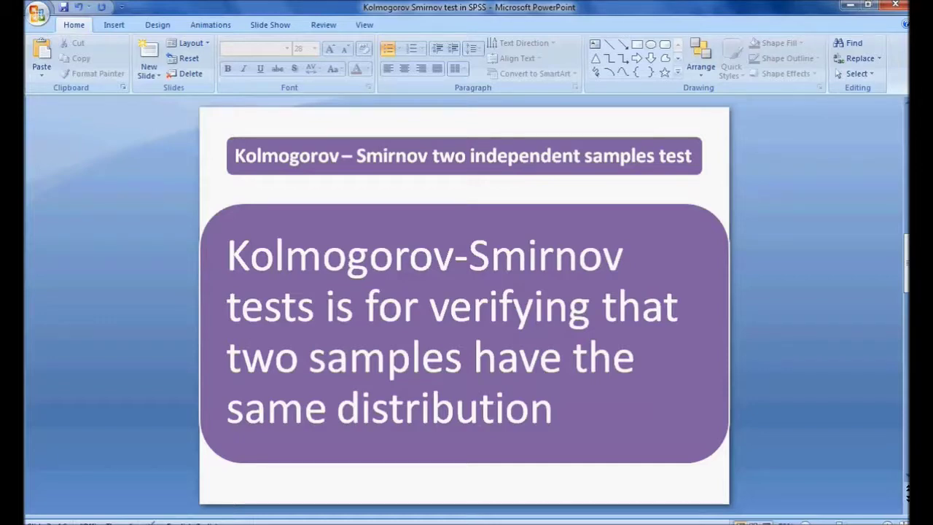
pyautogui.press('pagedown')
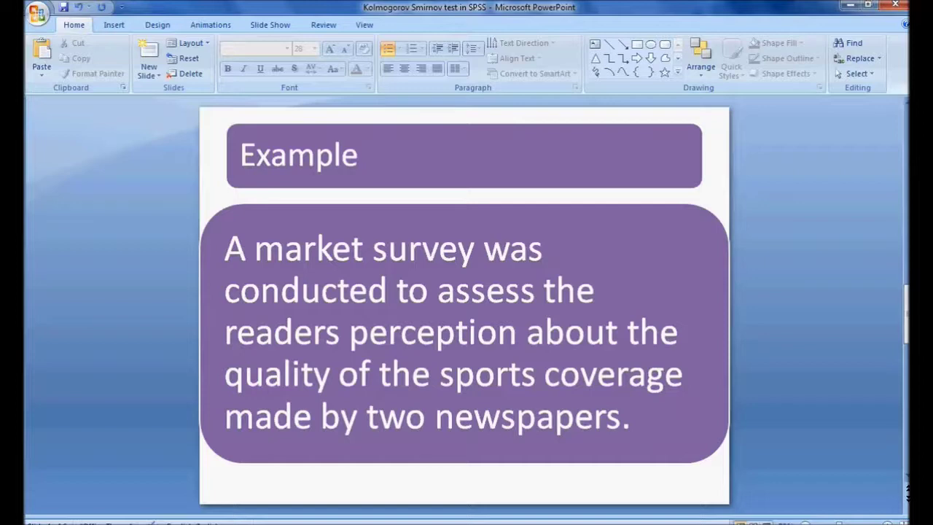
pyautogui.hotkey('alt', 'Tab')
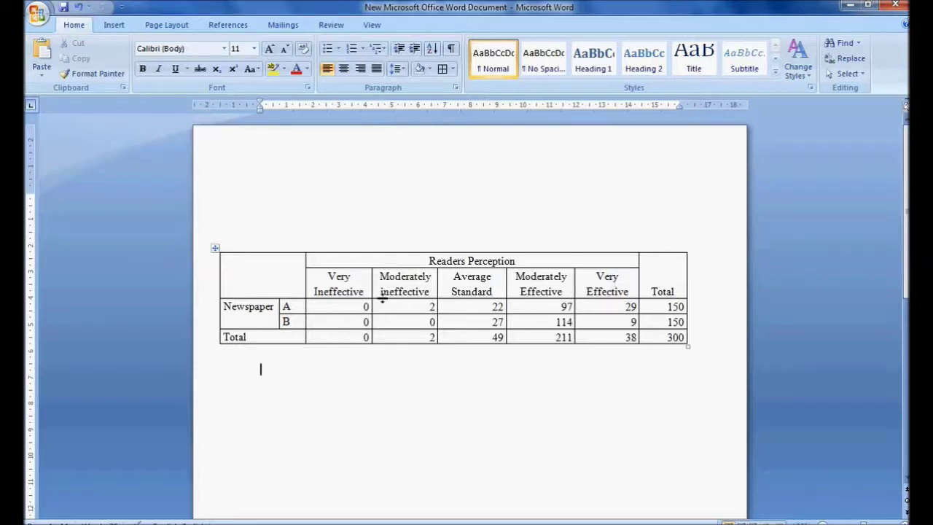
# Step: Point out the newspaper A and B rows of the table, then switch to the SPSS dataset
pyautogui.click(298, 306)
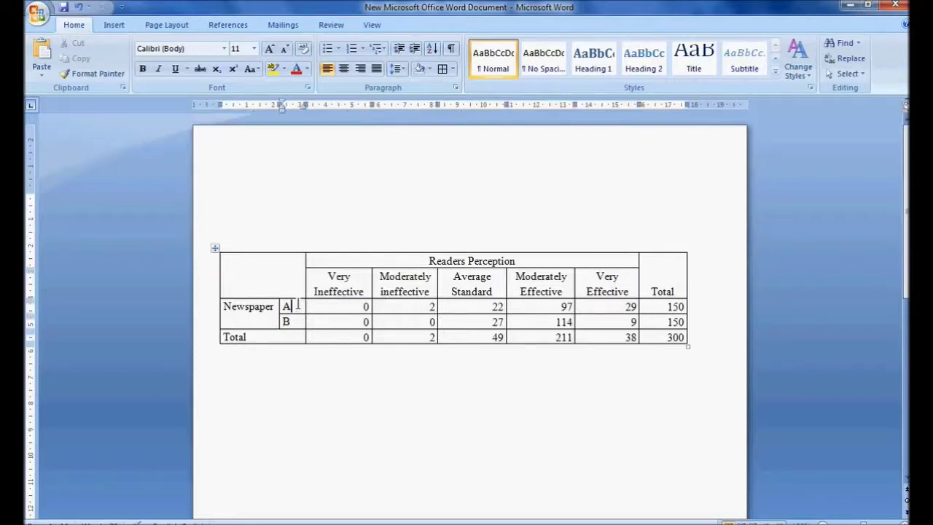
pyautogui.click(298, 321)
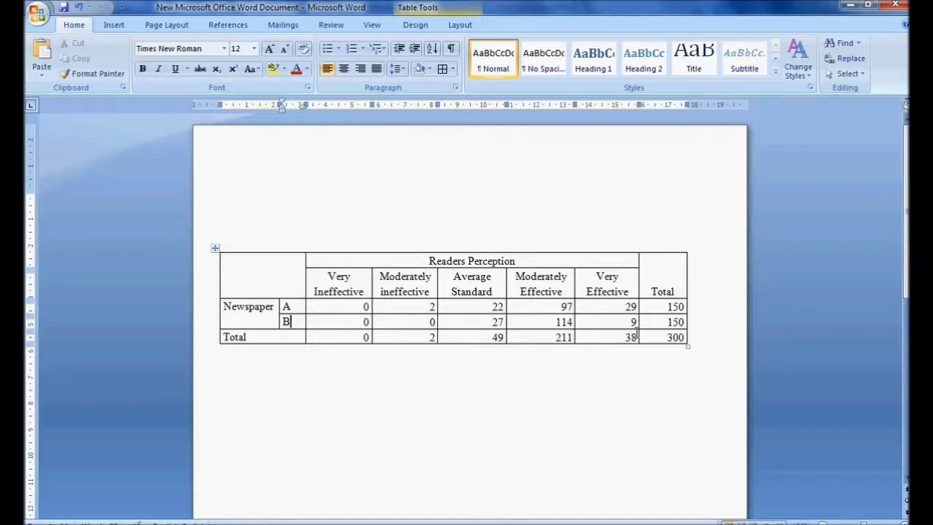
pyautogui.hotkey('alt', 'Tab')
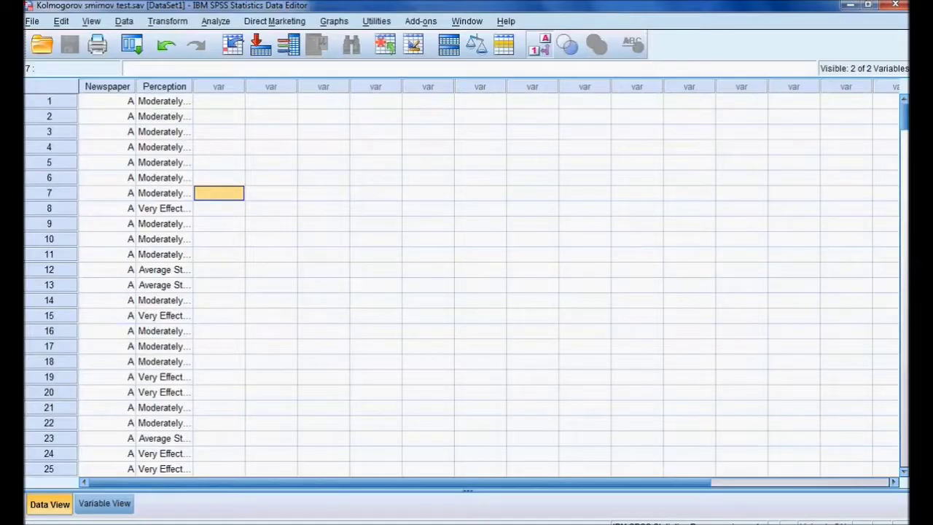
# Step: Show the two-sample null hypothesis slide in PowerPoint, then return to the SPSS dataset
pyautogui.hotkey('alt', 'Tab')
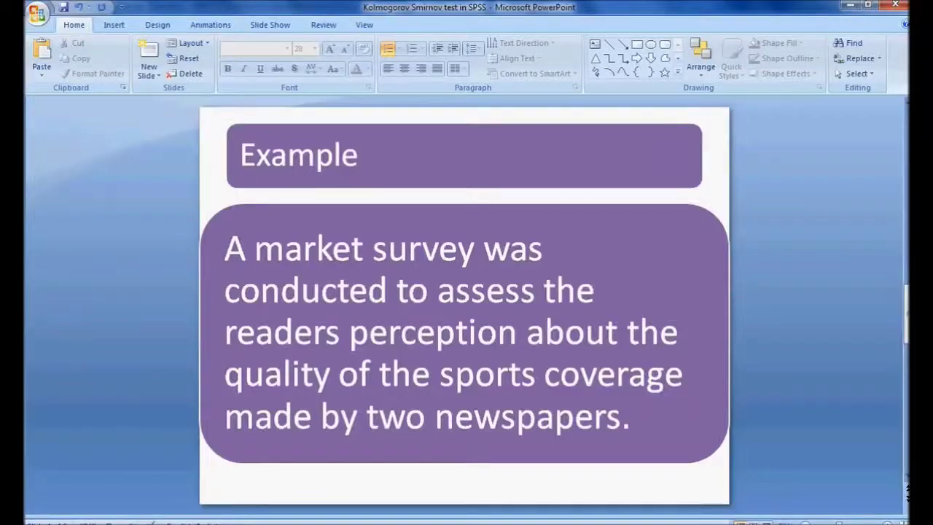
pyautogui.press('pagedown')
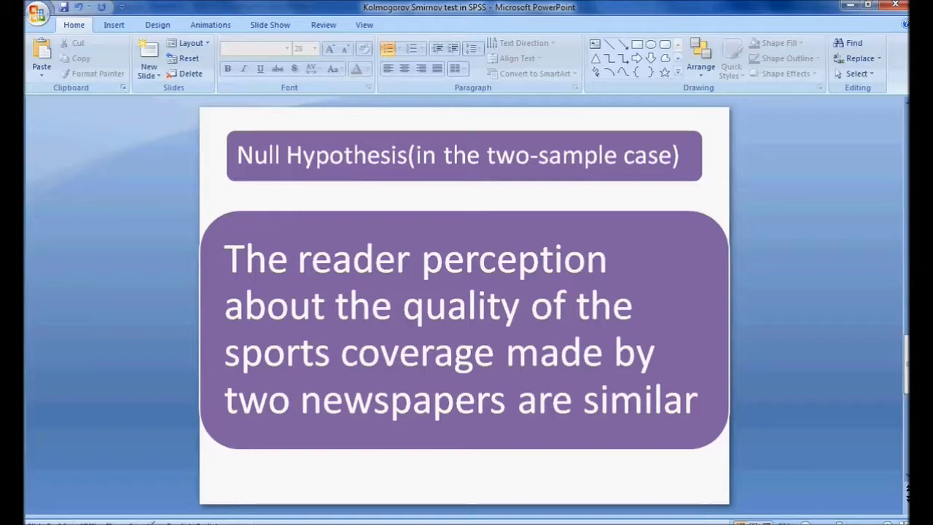
pyautogui.hotkey('alt', 'Tab')
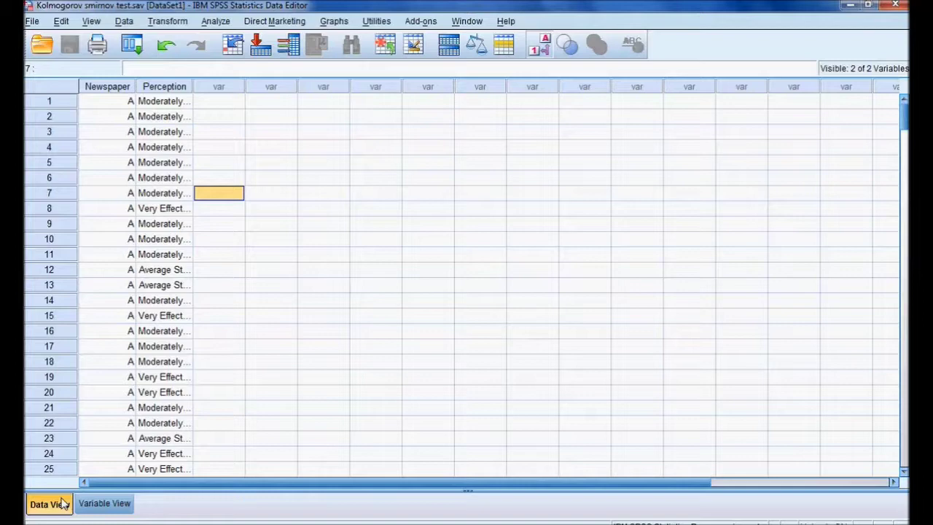
# Step: In Variable View, check the value labels for Newspaper (1 = A, 2 = B) and Perception
pyautogui.click(95, 505)
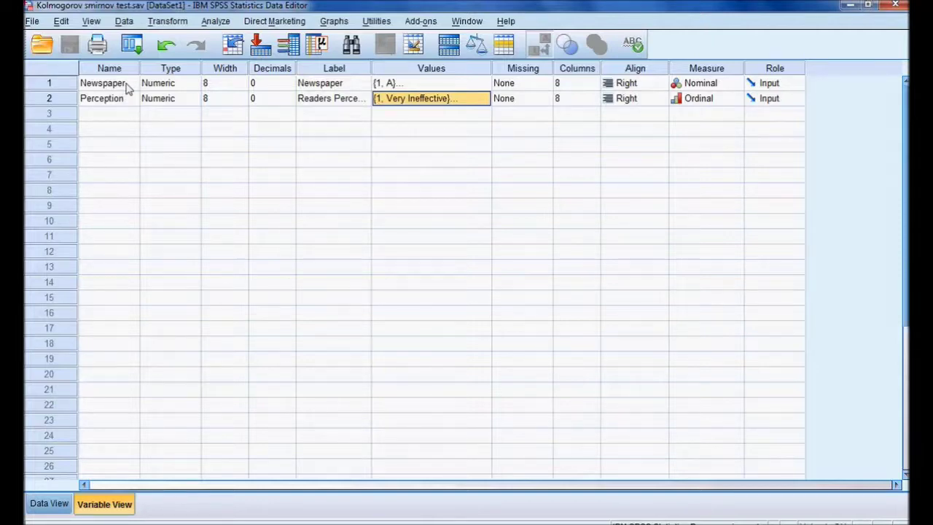
pyautogui.click(480, 87)
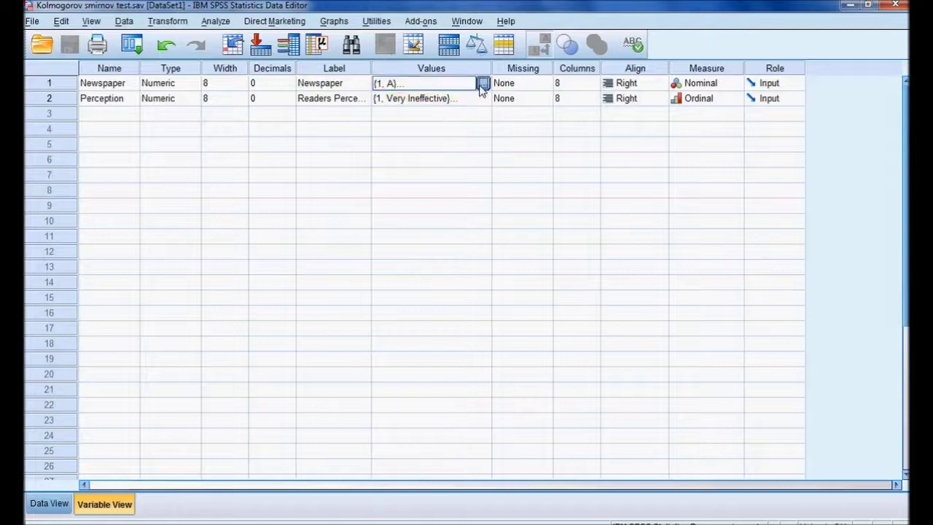
pyautogui.click(482, 86)
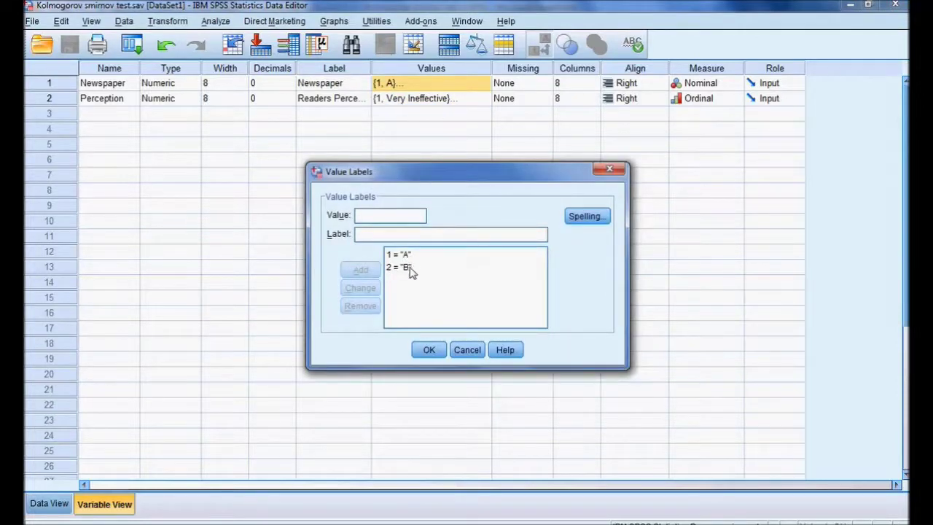
pyautogui.click(426, 349)
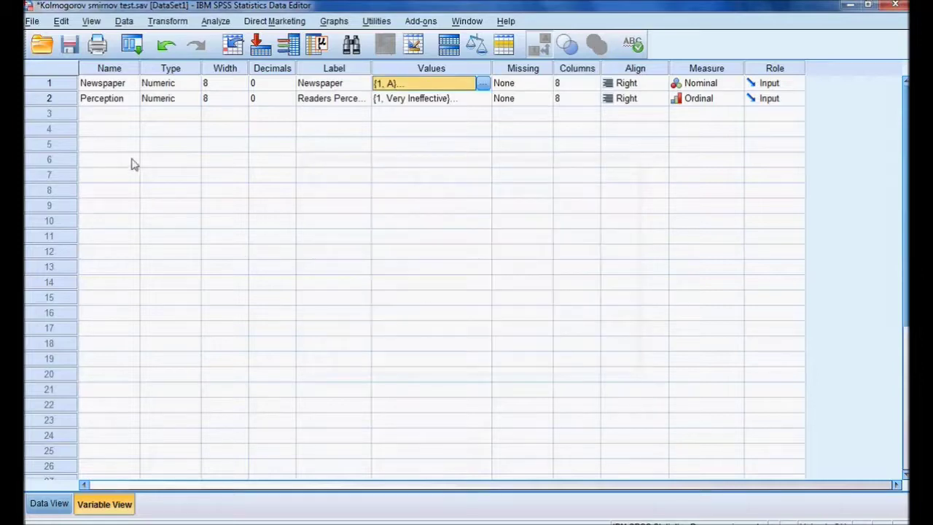
pyautogui.click(468, 100)
pyautogui.click(484, 99)
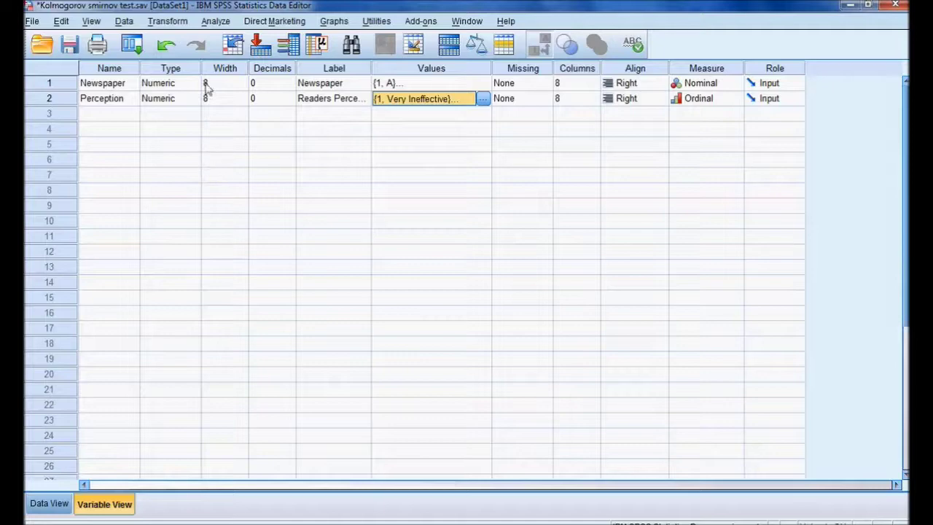
# Step: Open Analyze > Nonparametric Tests > Legacy Dialogs > 2 Independent Samples
pyautogui.click(215, 23)
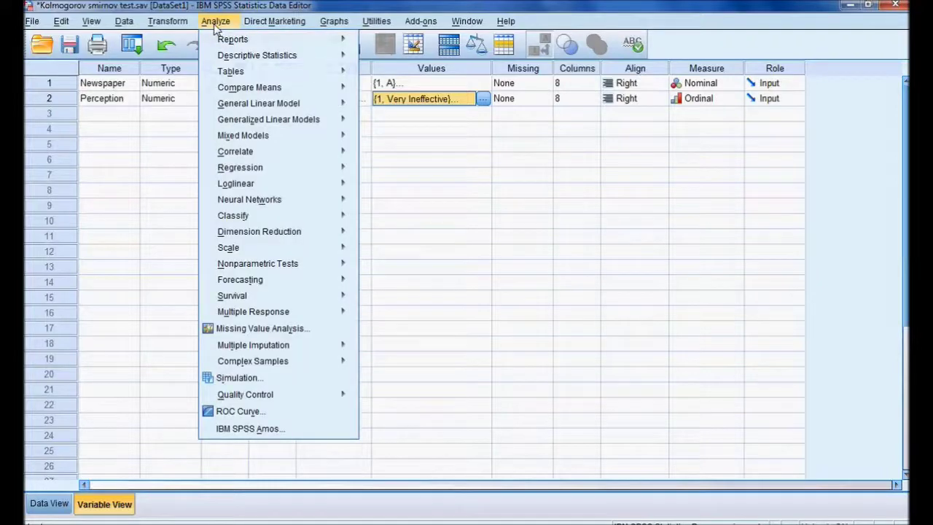
pyautogui.moveTo(253, 269)
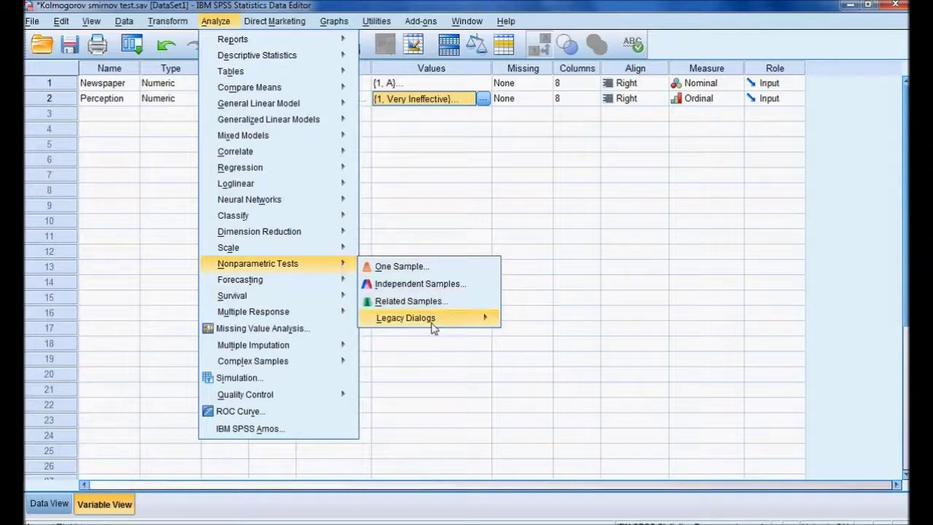
pyautogui.moveTo(433, 327)
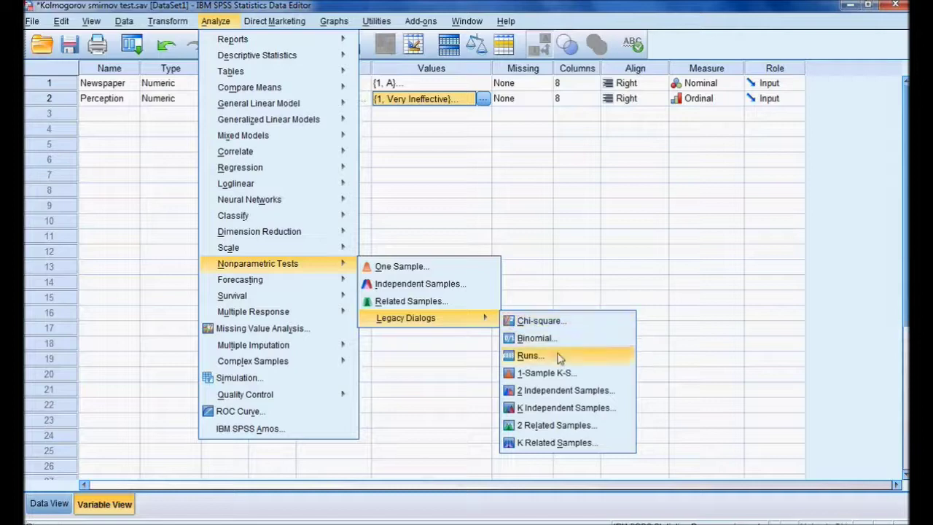
pyautogui.click(567, 392)
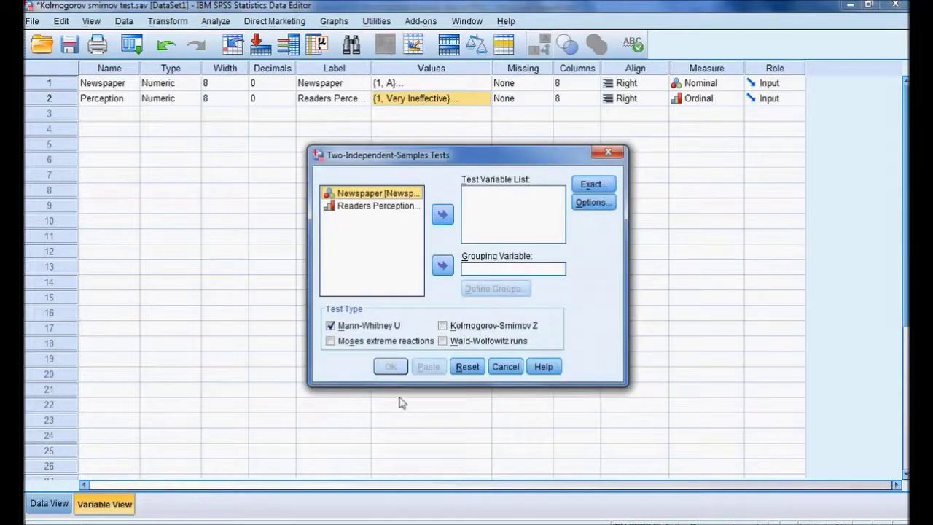
# Step: Make Newspaper the grouping variable with groups defined as 1 and 2
pyautogui.click(375, 198)
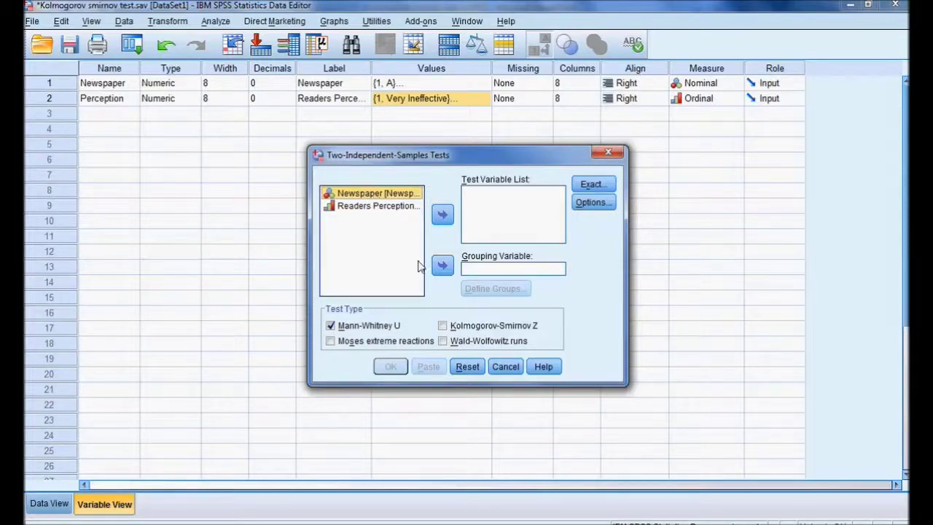
pyautogui.click(441, 268)
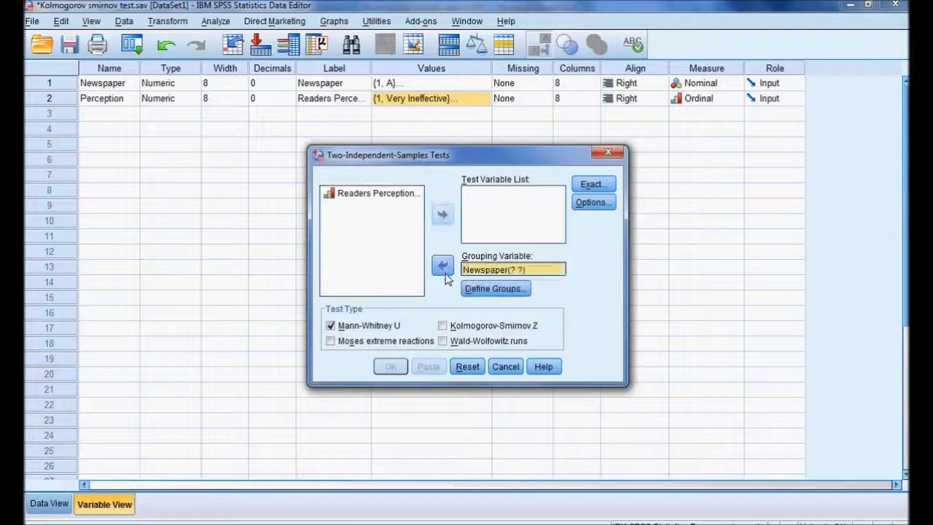
pyautogui.click(478, 293)
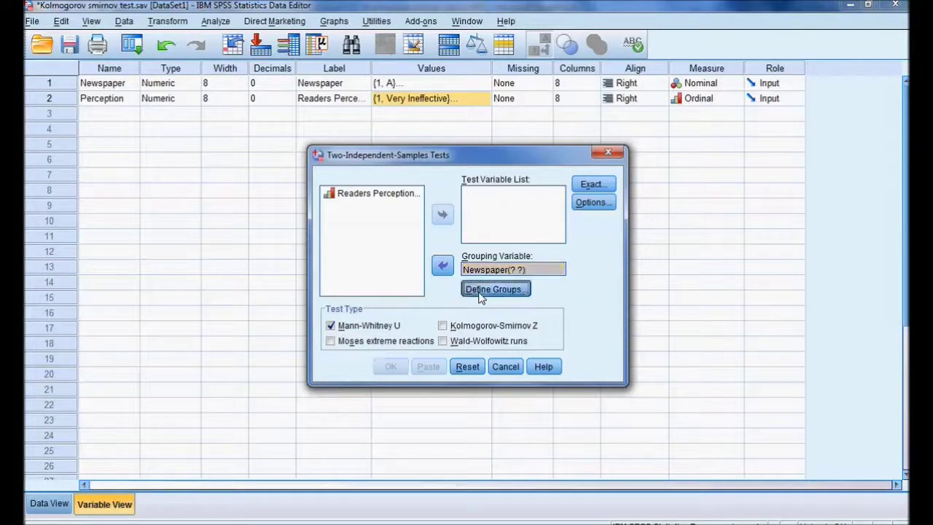
pyautogui.write('1')
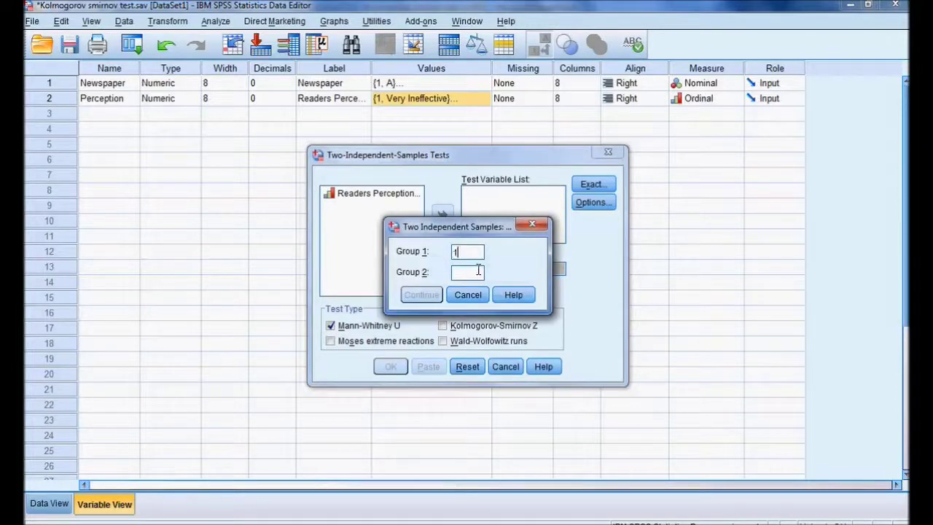
pyautogui.click(476, 274)
pyautogui.write('2')
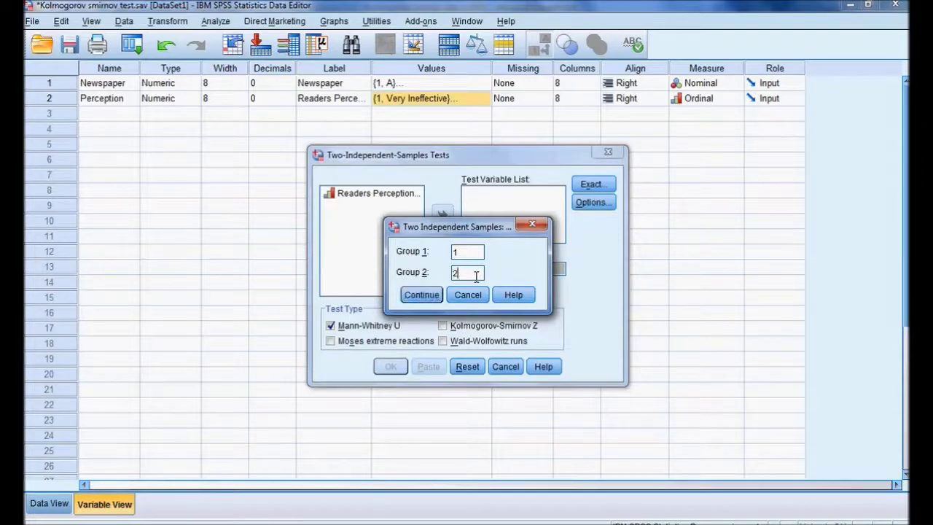
pyautogui.click(422, 295)
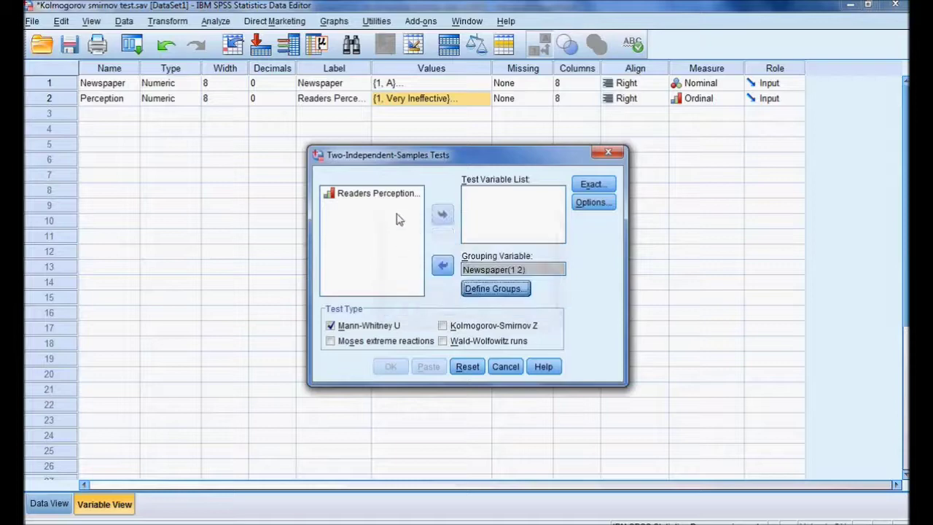
# Step: Test Readers Perception with Kolmogorov-Smirnov Z only, Mann-Whitney U unchecked, and run it
pyautogui.click(396, 196)
pyautogui.click(442, 215)
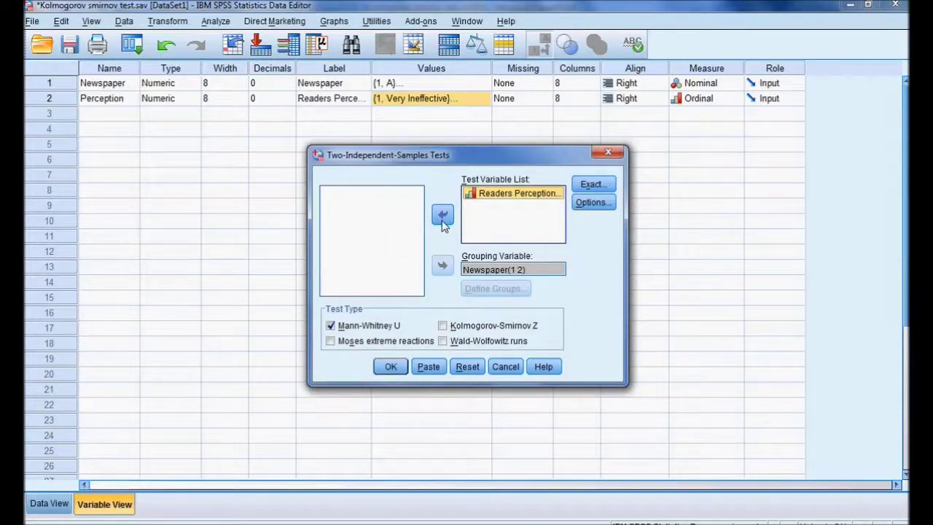
pyautogui.click(461, 328)
pyautogui.click(459, 330)
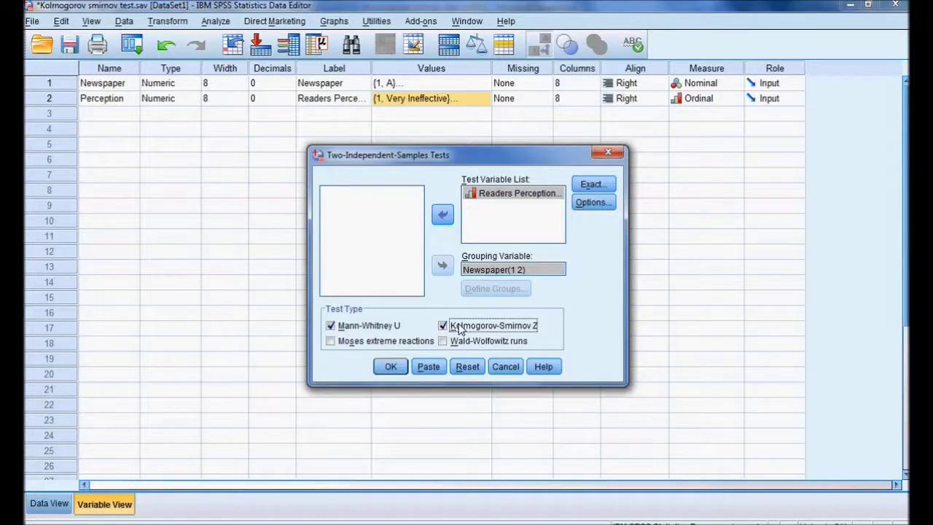
pyautogui.click(379, 330)
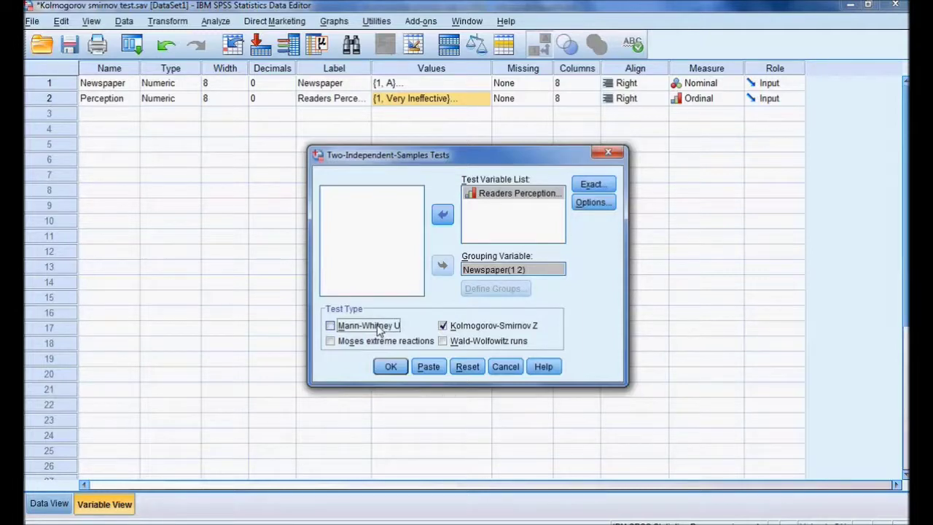
pyautogui.click(392, 367)
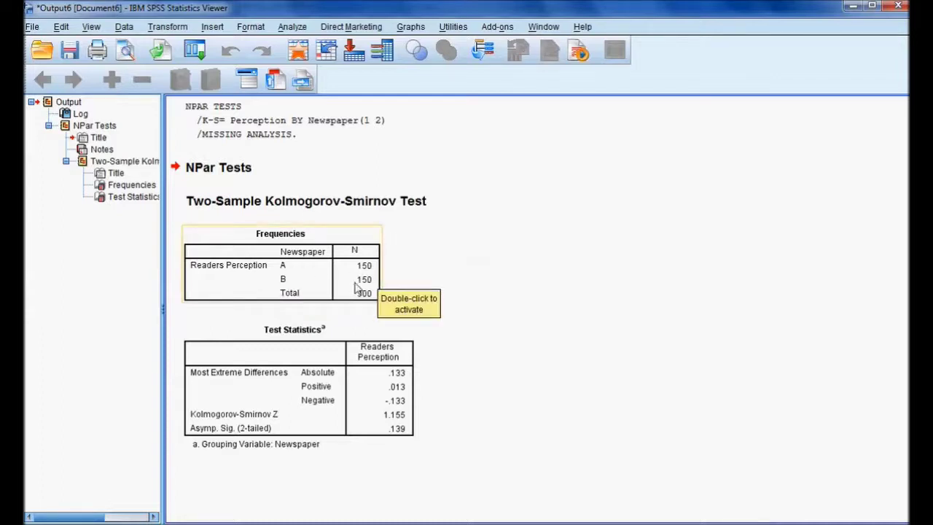
# Step: Inspect the Test Statistics table (Z = 1.155, Asymp. Sig. .139), then return to PowerPoint
pyautogui.click(287, 399)
pyautogui.doubleClick(285, 392)
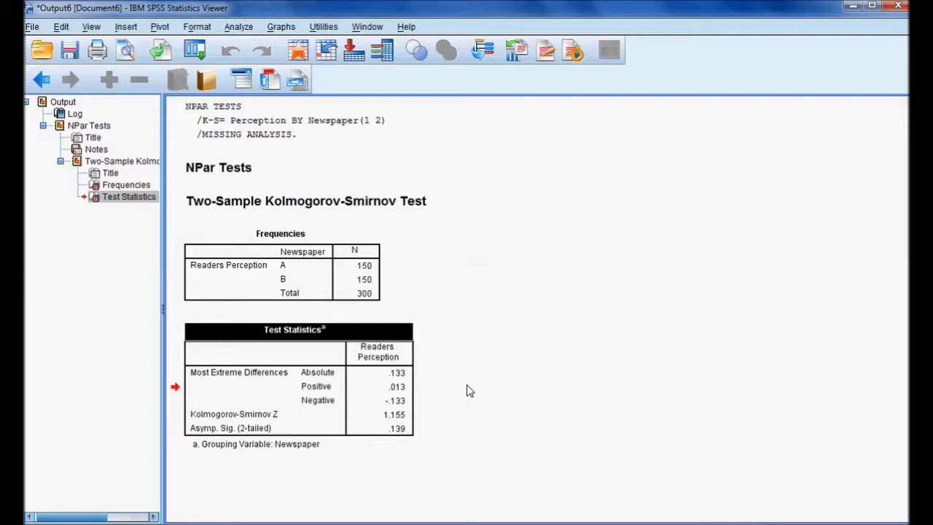
pyautogui.click(493, 519)
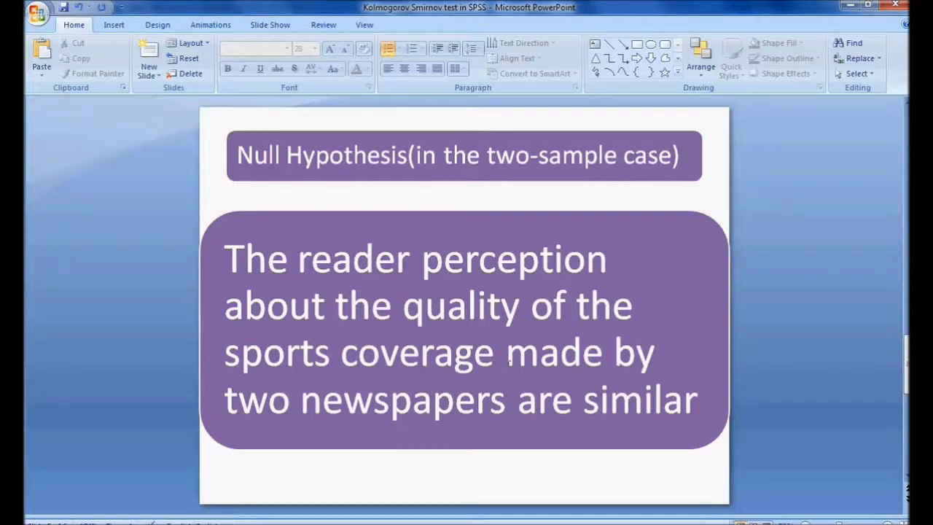
pyautogui.scroll(-1, 508, 363)
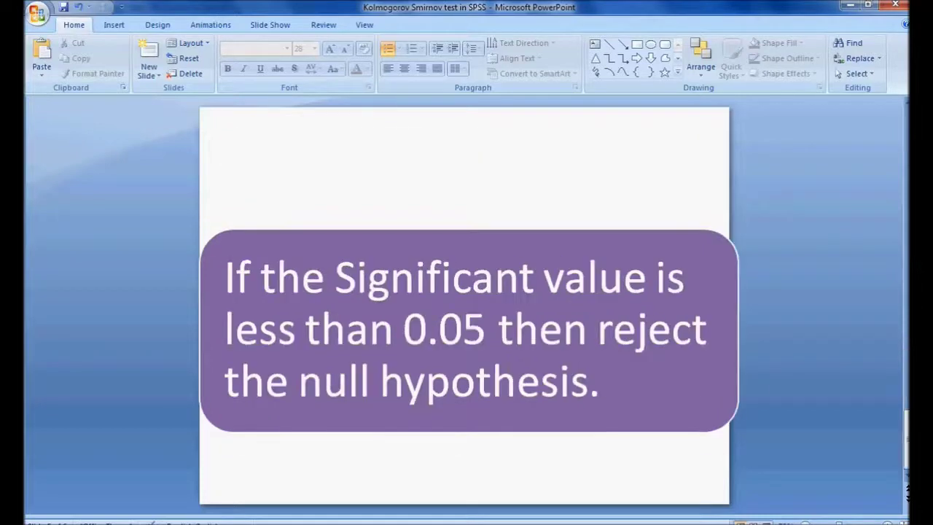